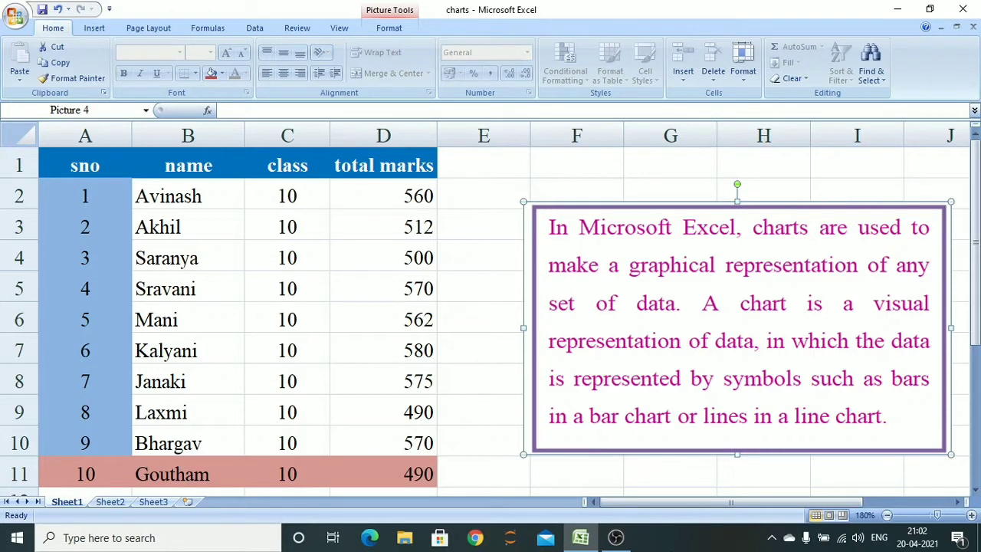
Delete the explanatory chart text box beside the student marks table
{"action": "key", "text": "Delete"}
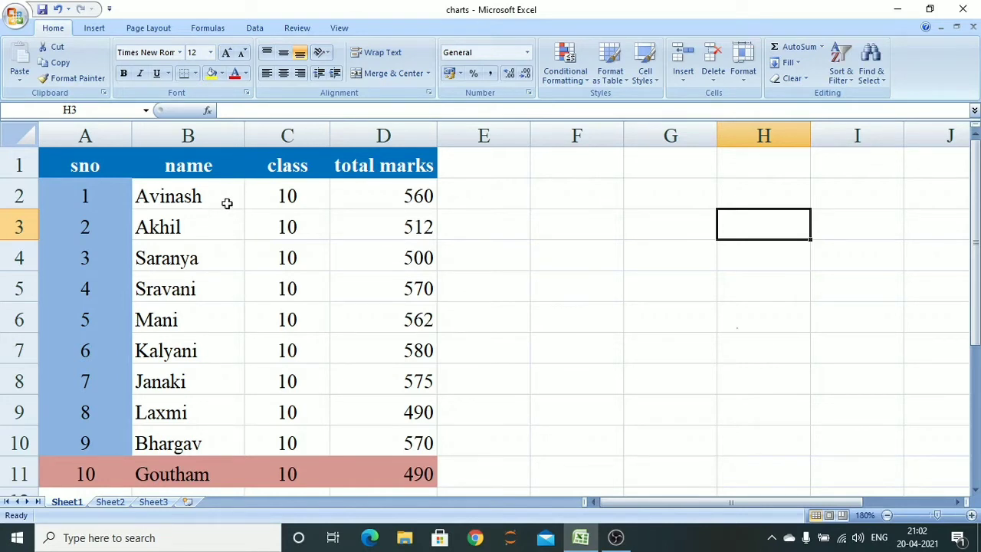
Select the student names B2:B11 and, holding Ctrl, the total marks D2:D11
{"action": "left_click_drag", "start_coordinate": [212, 197], "coordinate": [210, 466]}
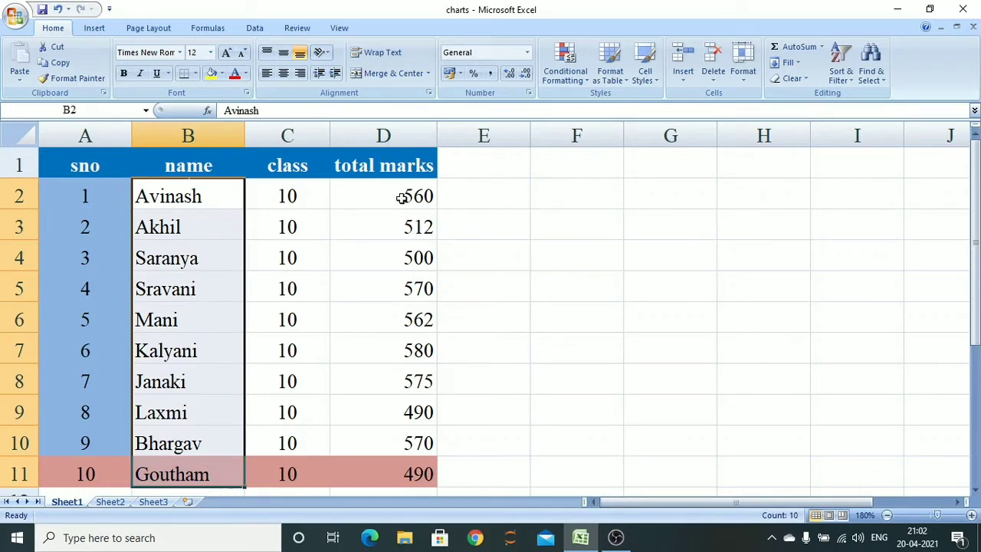
{"action": "mouse_move", "coordinate": [401, 197]}
{"action": "left_mouse_down"}
{"action": "mouse_move", "coordinate": [390, 257]}
{"action": "mouse_move", "coordinate": [401, 466]}
{"action": "left_mouse_up"}
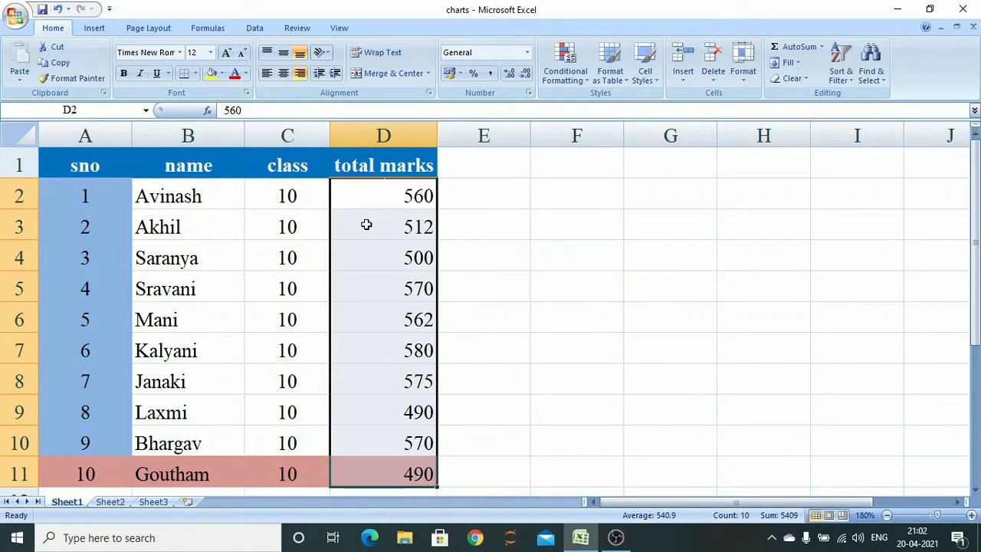
{"action": "left_click", "coordinate": [373, 192]}
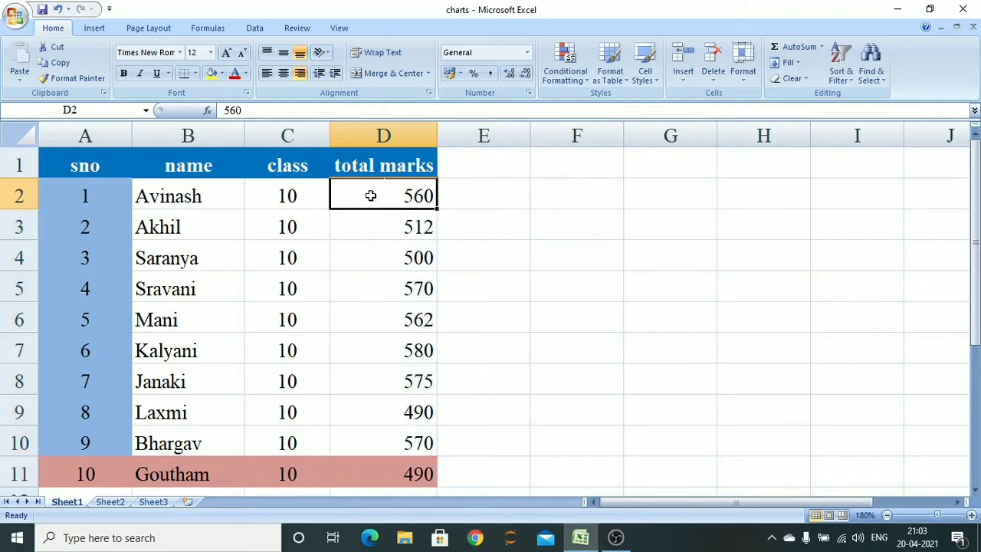
{"action": "double_click", "coordinate": [367, 201]}
{"action": "left_click", "coordinate": [475, 230]}
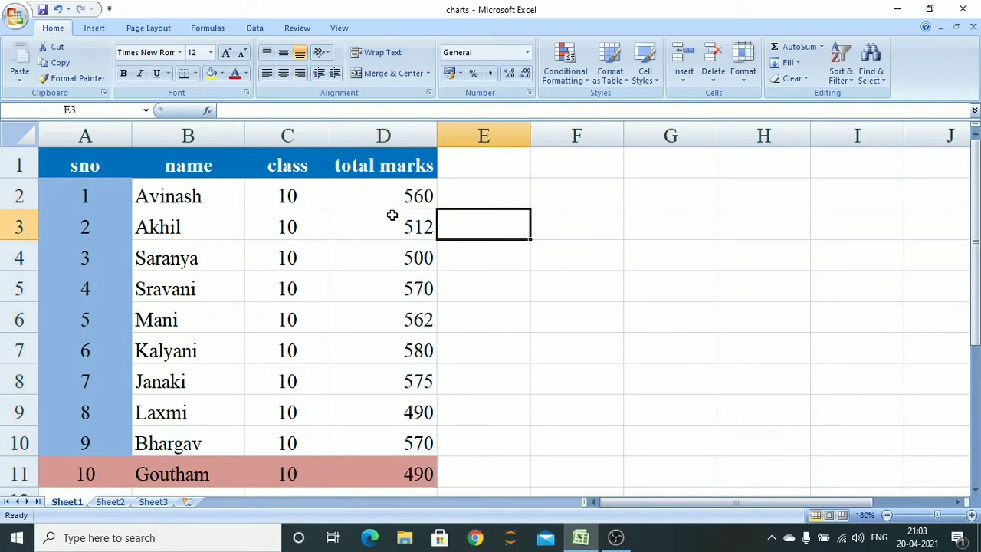
{"action": "left_click_drag", "start_coordinate": [388, 199], "coordinate": [397, 476]}
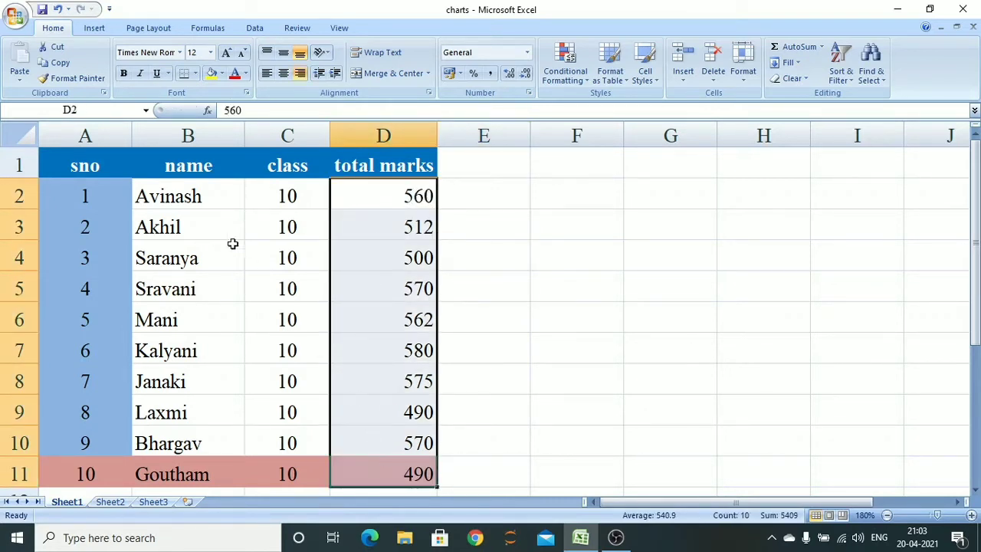
{"action": "left_click_drag", "start_coordinate": [185, 199], "coordinate": [197, 475]}
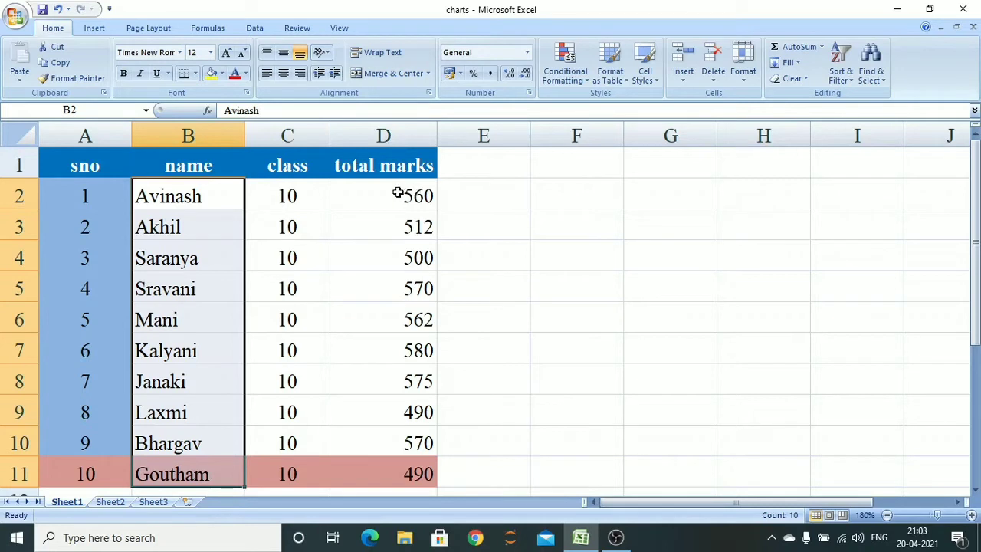
{"action": "left_click_drag", "start_coordinate": [397, 191], "coordinate": [416, 467]}
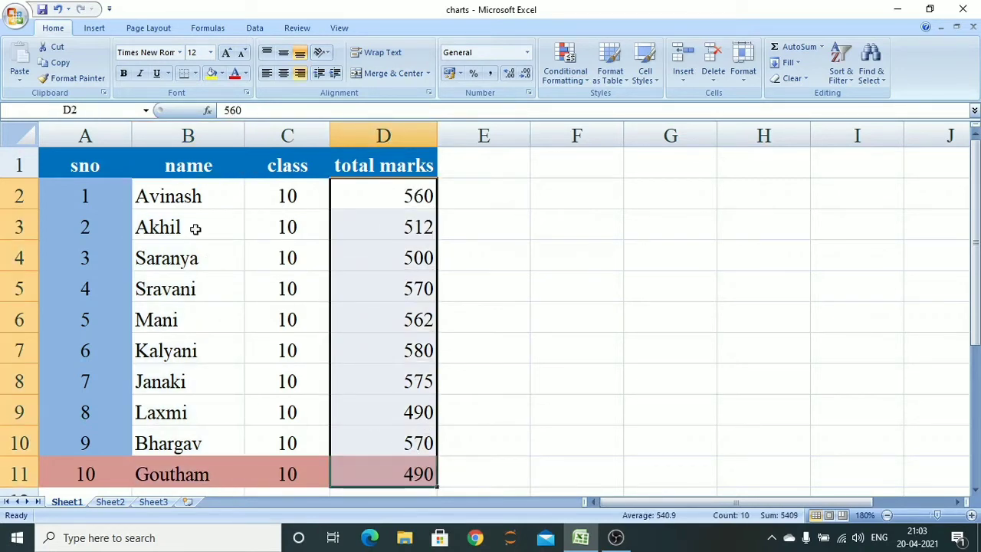
{"action": "left_click_drag", "start_coordinate": [198, 193], "coordinate": [206, 467]}
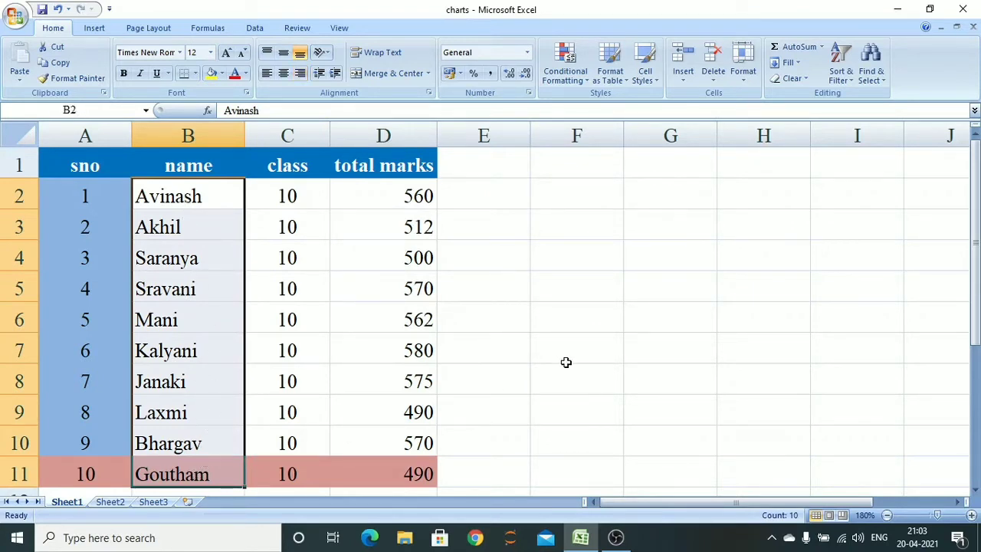
{"action": "left_click_drag", "start_coordinate": [391, 196], "coordinate": [410, 466], "text": "ctrl"}
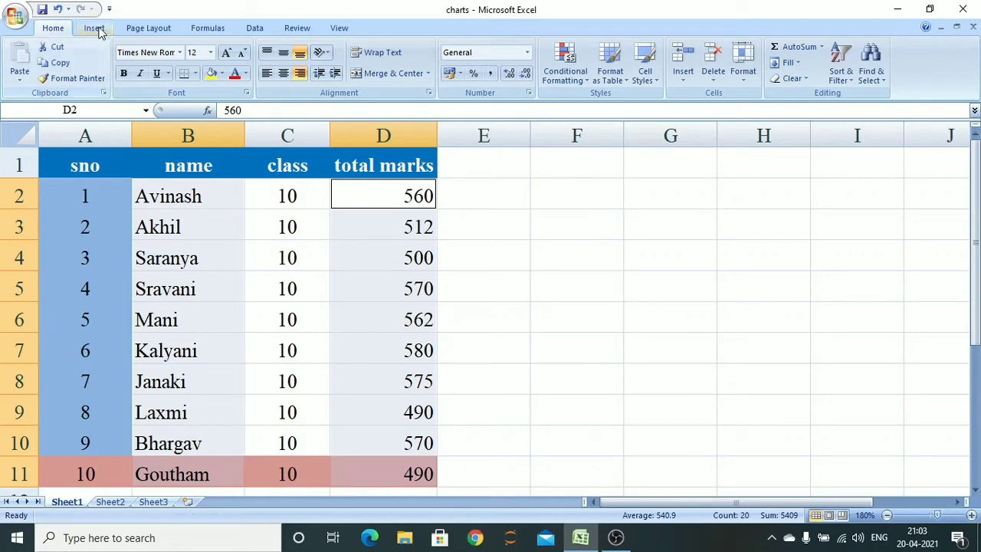
Open the Insert Chart dialog from the Insert tab's Charts group and move it aside
{"action": "left_click", "coordinate": [98, 29]}
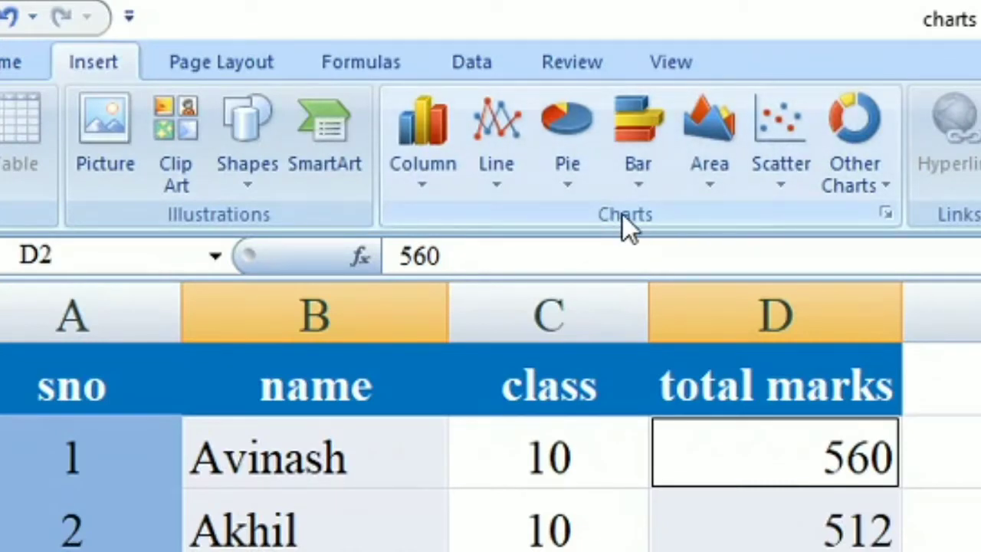
{"action": "left_click", "coordinate": [888, 215]}
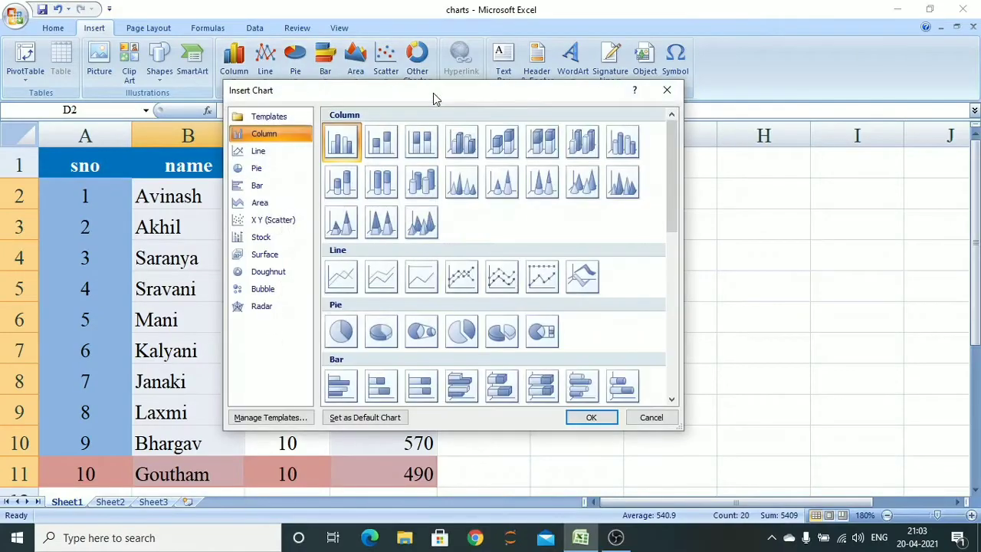
{"action": "mouse_move", "coordinate": [433, 93]}
{"action": "left_mouse_down"}
{"action": "mouse_move", "coordinate": [500, 141]}
{"action": "mouse_move", "coordinate": [530, 129]}
{"action": "left_mouse_up"}
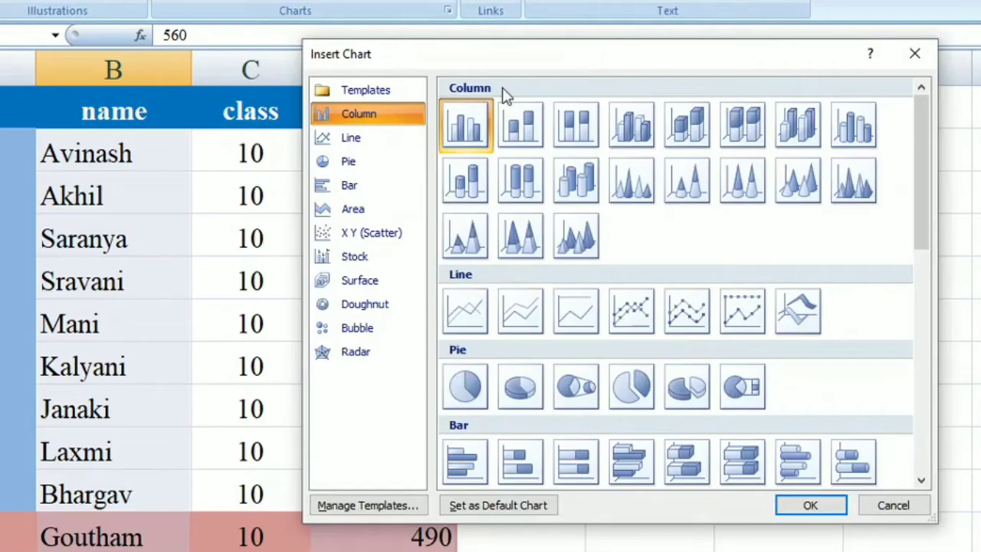
Browse each chart category in turn, from Column and Line through Bubble and Radar
{"action": "left_click", "coordinate": [385, 123]}
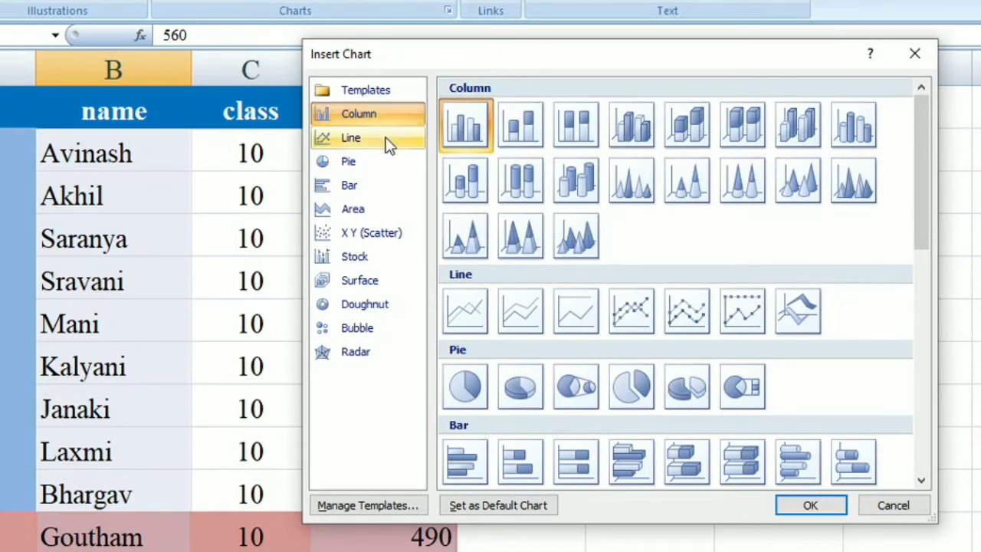
{"action": "left_click", "coordinate": [388, 140]}
{"action": "left_click", "coordinate": [388, 163]}
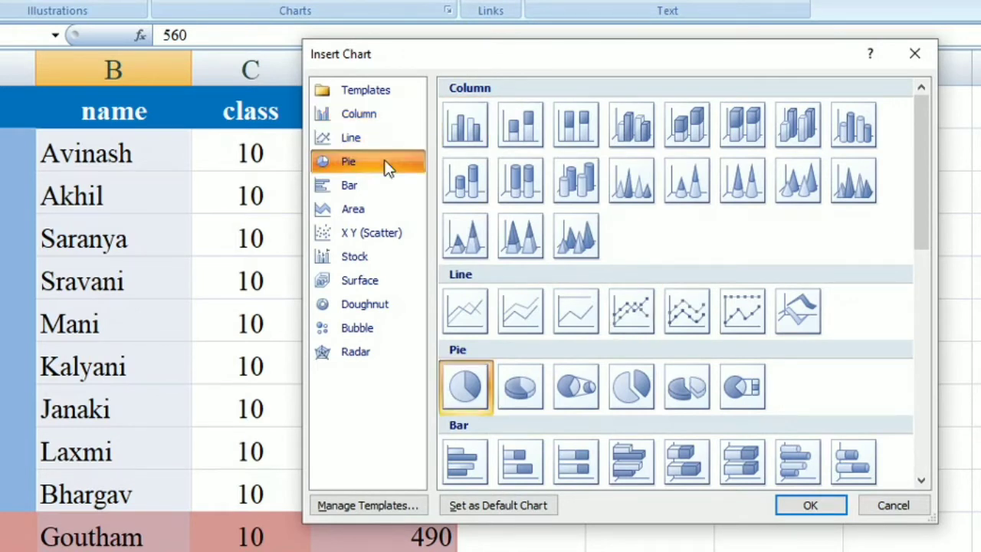
{"action": "left_click", "coordinate": [388, 188]}
{"action": "left_click", "coordinate": [387, 206]}
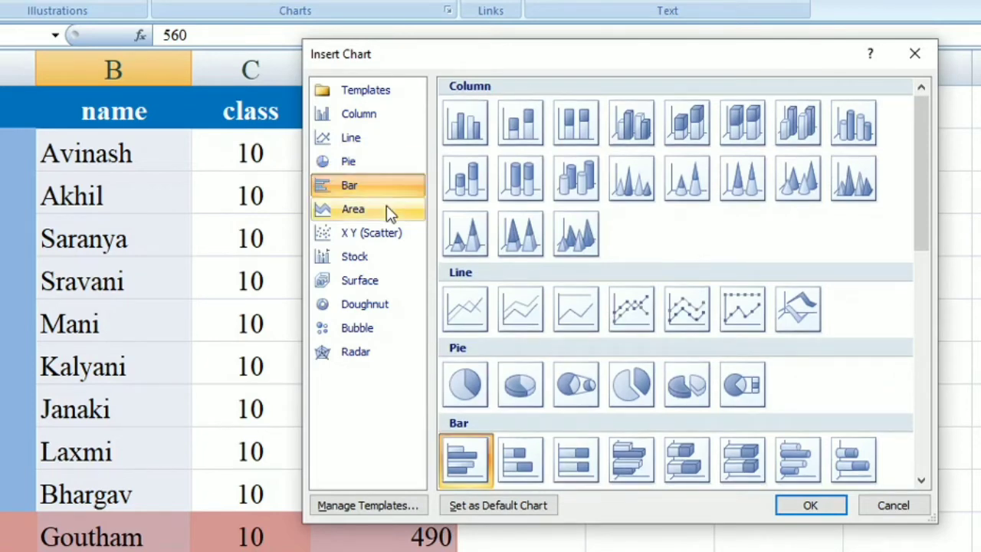
{"action": "left_click", "coordinate": [397, 235]}
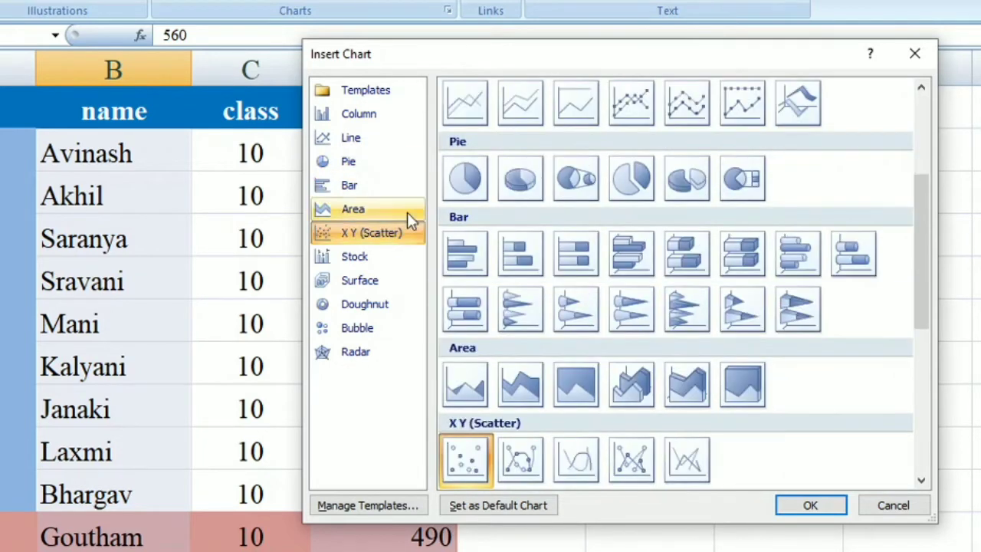
{"action": "left_click", "coordinate": [382, 258]}
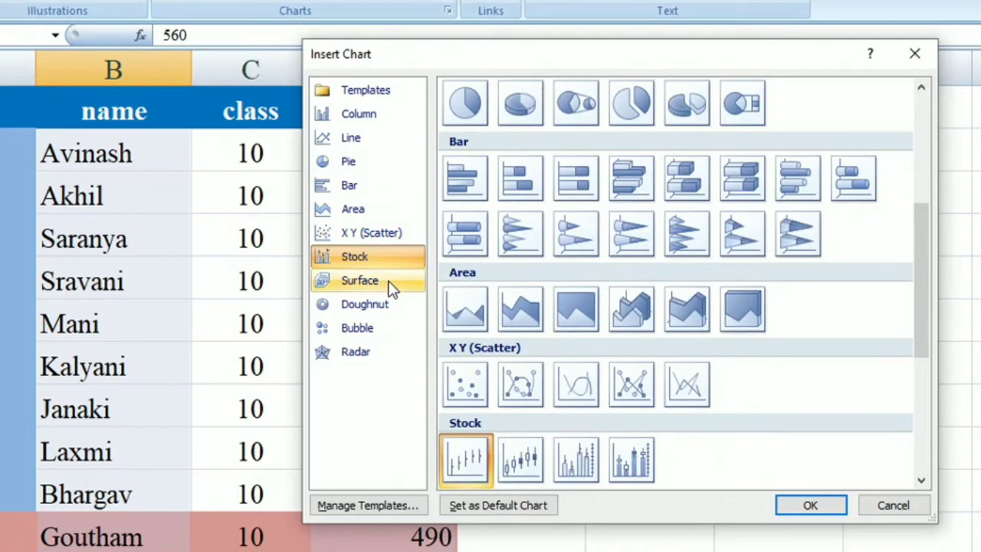
{"action": "left_click", "coordinate": [392, 284]}
{"action": "left_click", "coordinate": [393, 303]}
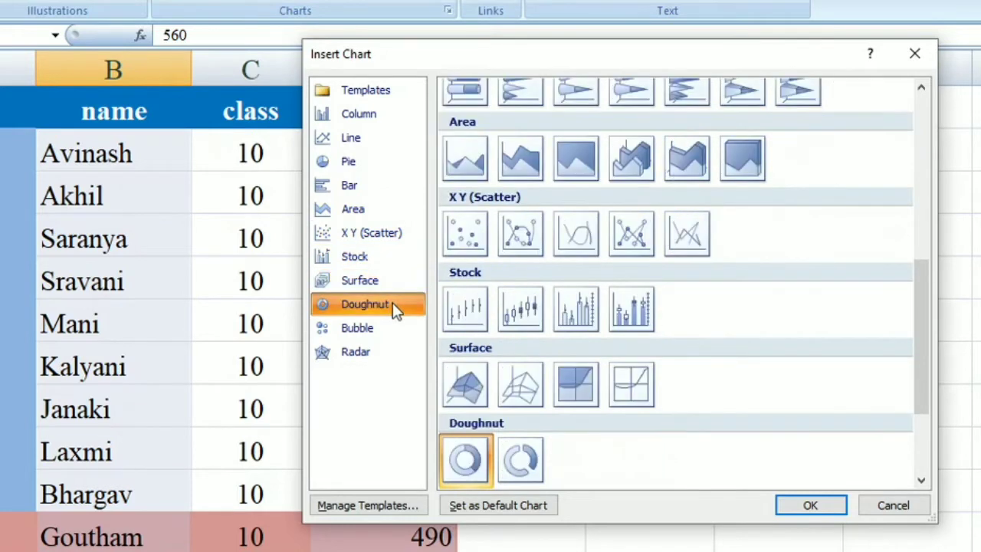
{"action": "left_click", "coordinate": [395, 329]}
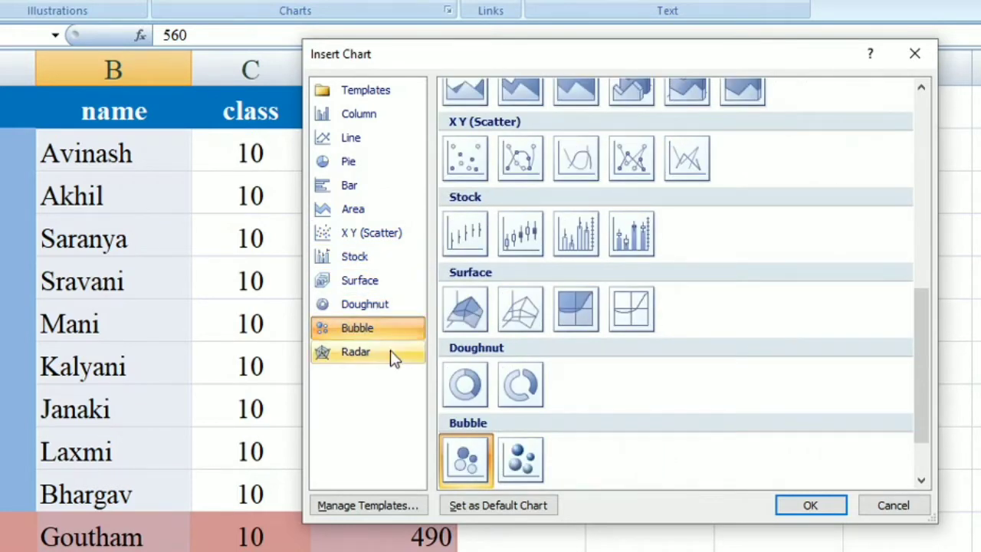
{"action": "left_click", "coordinate": [391, 353]}
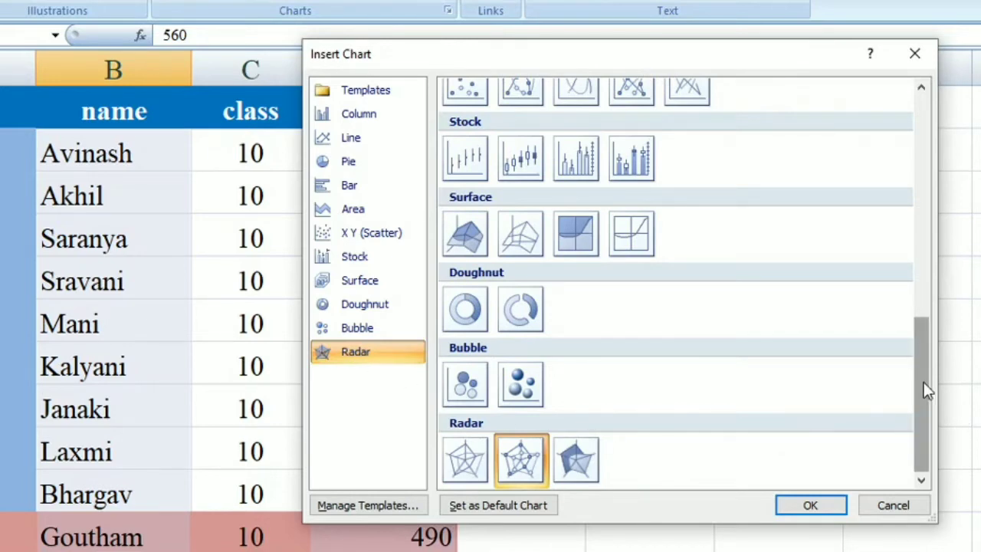
{"action": "left_click_drag", "start_coordinate": [922, 384], "coordinate": [913, 145]}
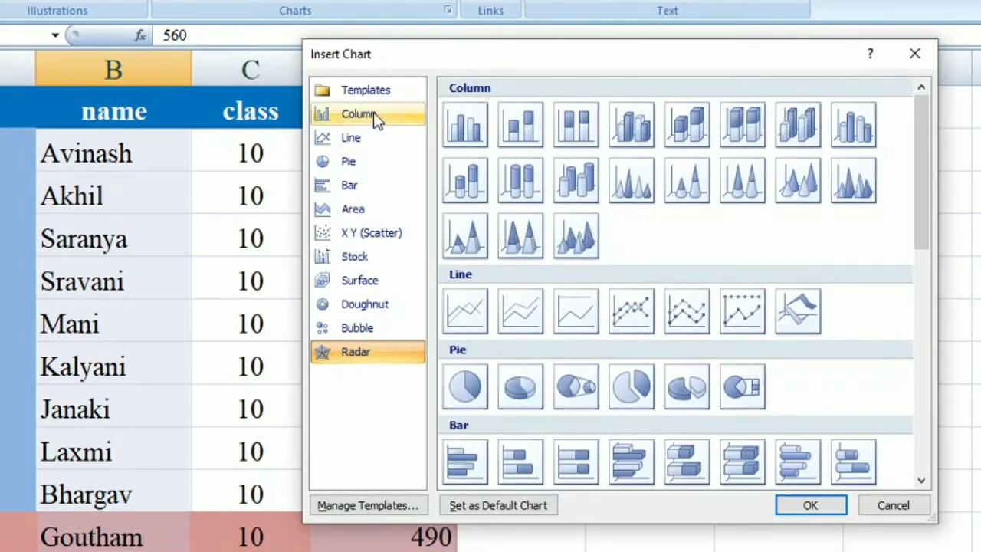
Return to Column types and insert a 3-D Clustered Column chart of the total marks
{"action": "left_click", "coordinate": [374, 114]}
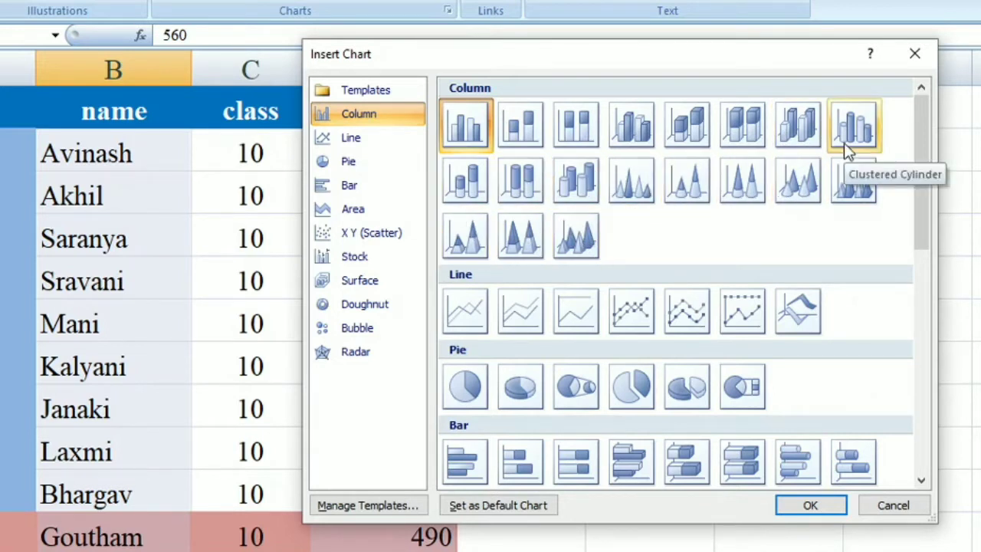
{"action": "left_click", "coordinate": [370, 146]}
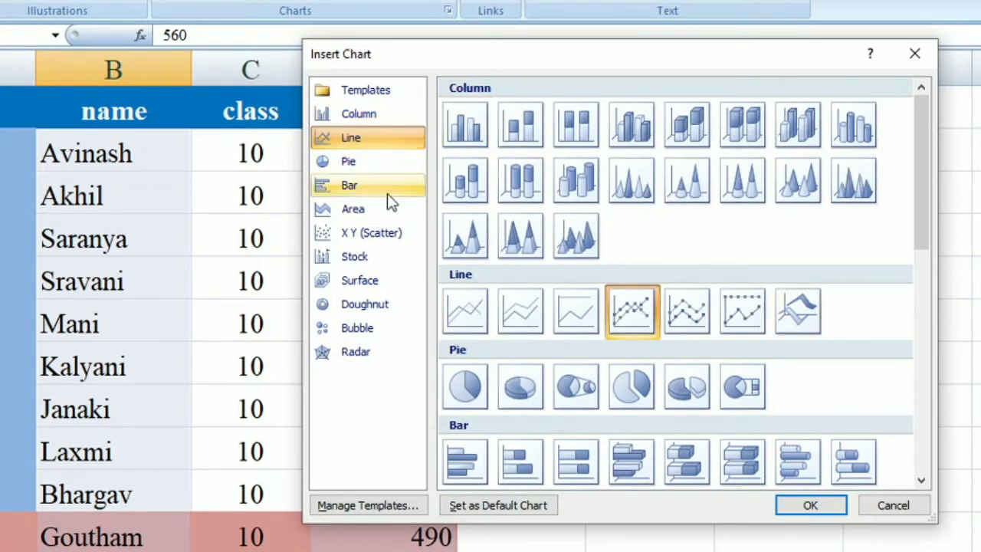
{"action": "left_click", "coordinate": [374, 163]}
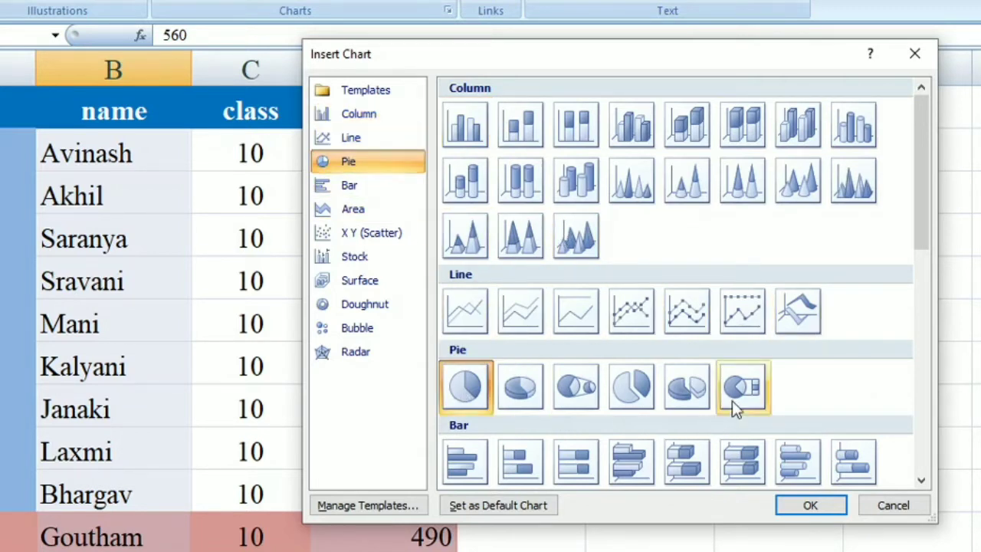
{"action": "left_click", "coordinate": [371, 187]}
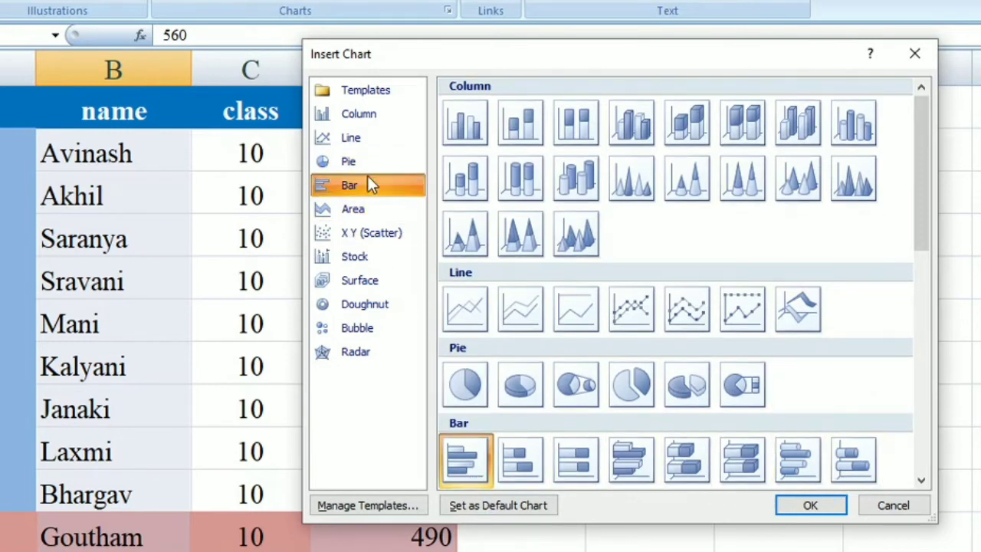
{"action": "left_click", "coordinate": [366, 116]}
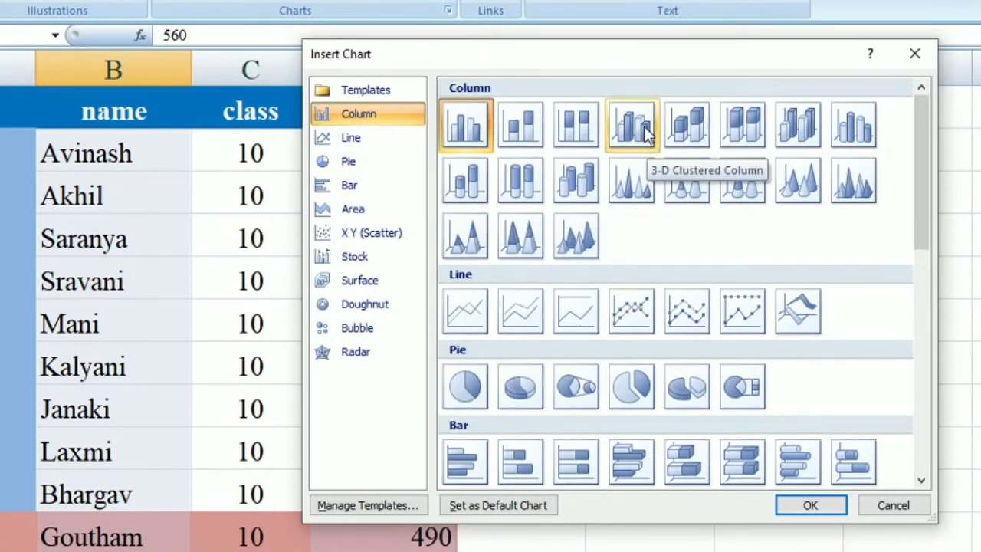
{"action": "left_click", "coordinate": [644, 130]}
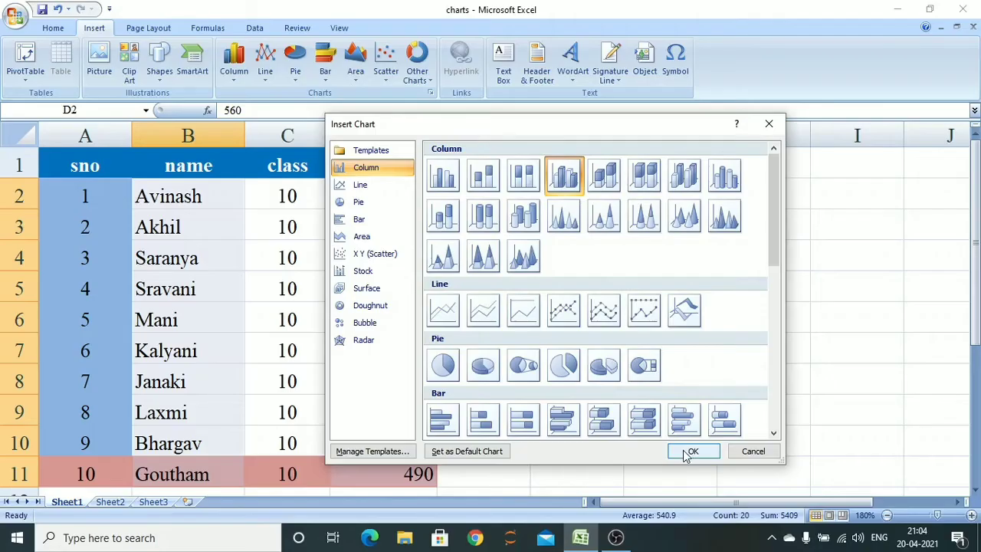
{"action": "left_click", "coordinate": [688, 452]}
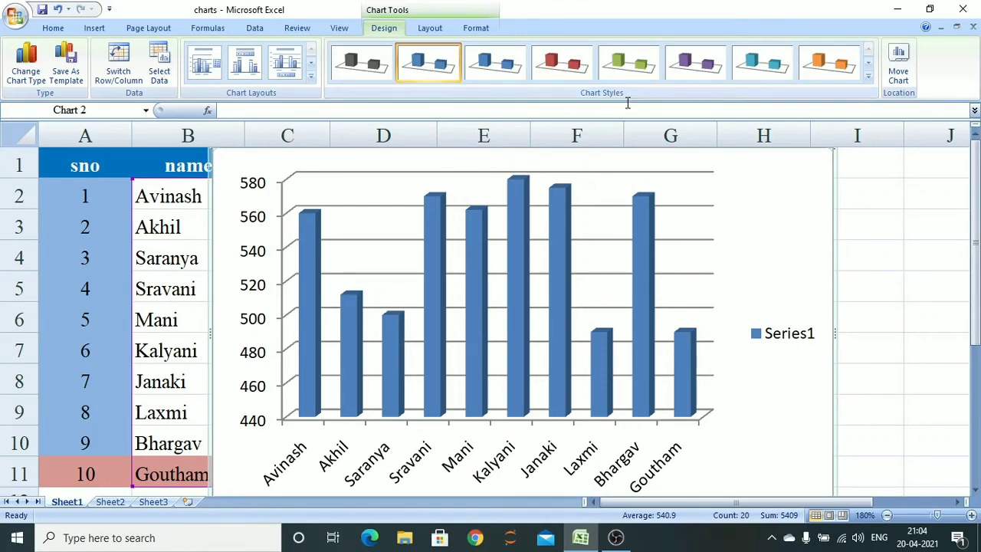
Try the orange chart style, then apply the green style from row 2 of Chart Styles
{"action": "left_click", "coordinate": [870, 76]}
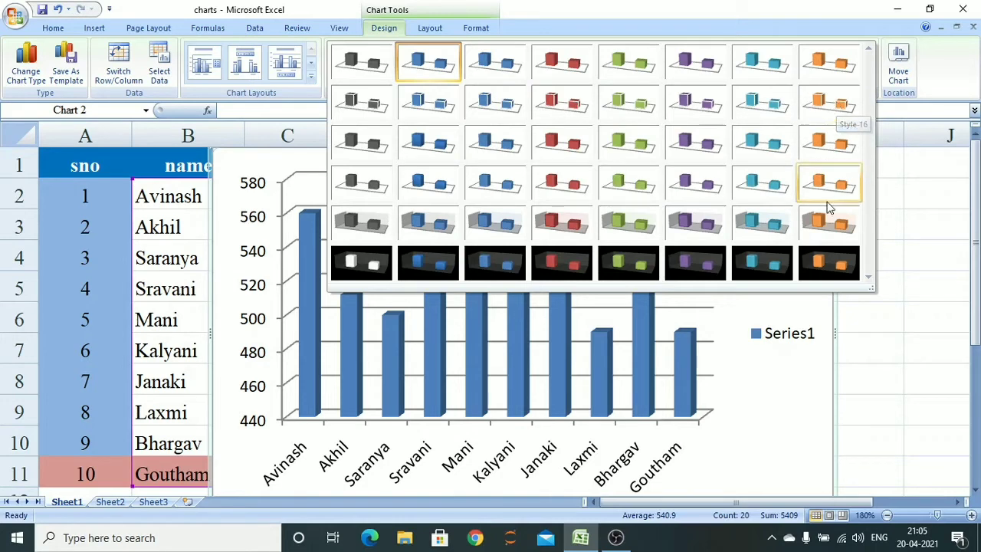
{"action": "left_click", "coordinate": [823, 229]}
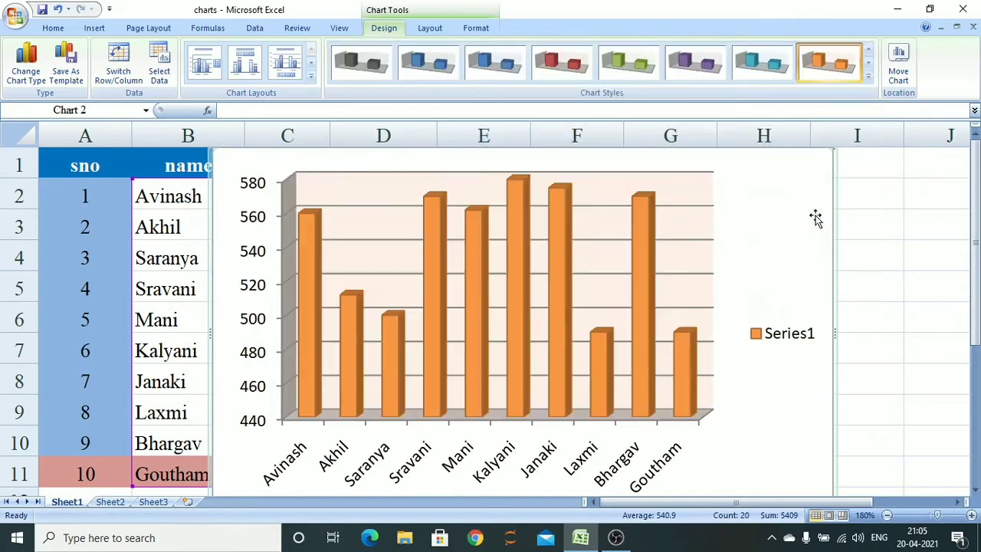
{"action": "left_click", "coordinate": [868, 77]}
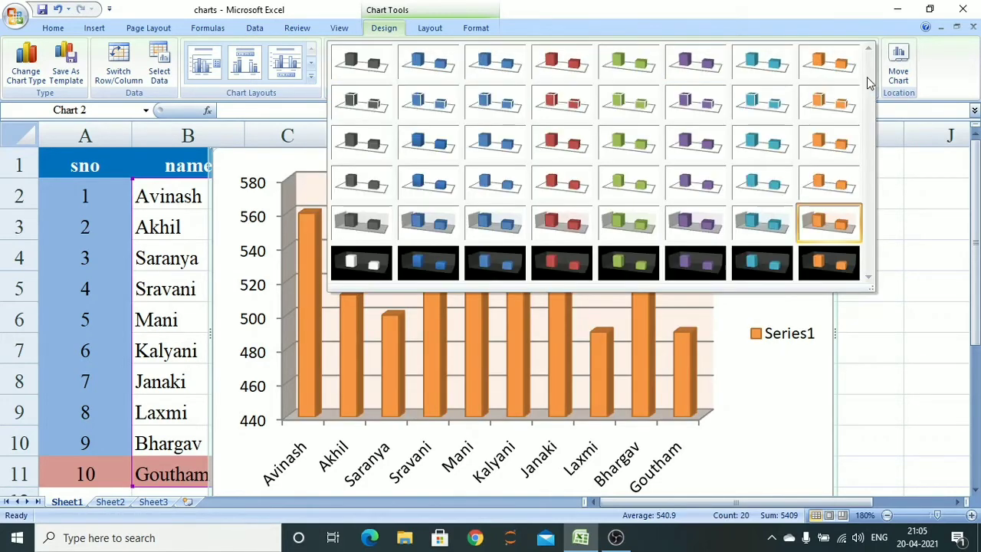
{"action": "left_click", "coordinate": [630, 98]}
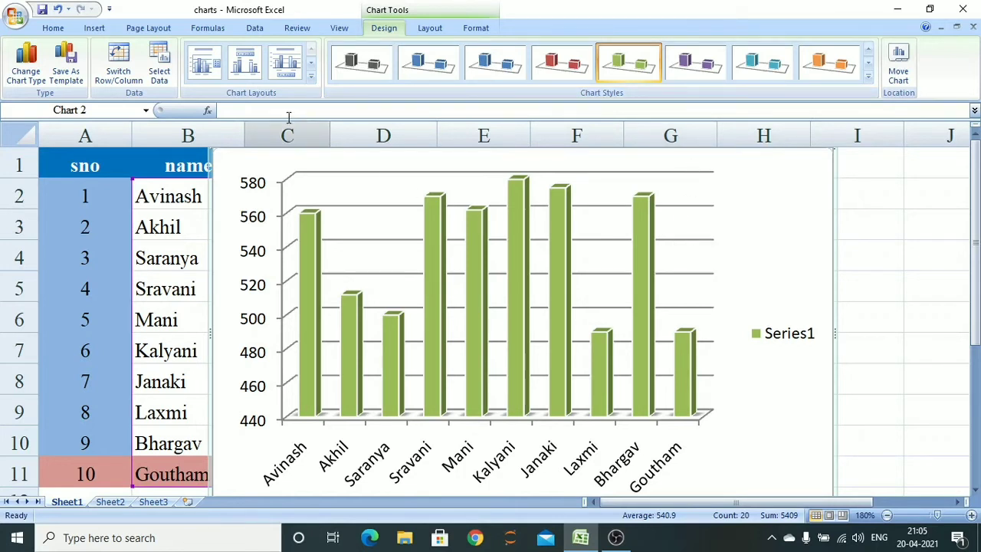
{"action": "left_click", "coordinate": [310, 77]}
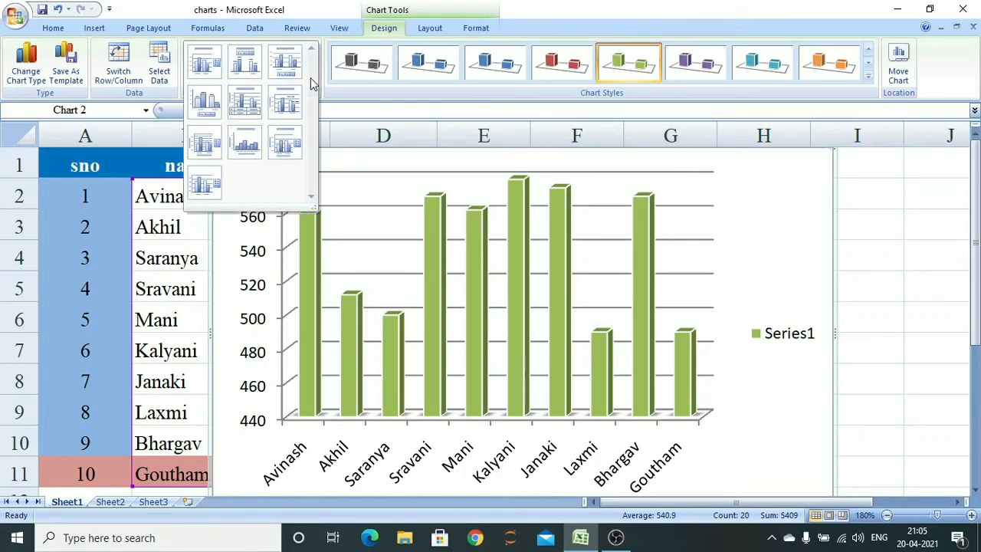
Try chart layouts with a data table, a bottom legend, and chart and axis titles
{"action": "left_click", "coordinate": [245, 106]}
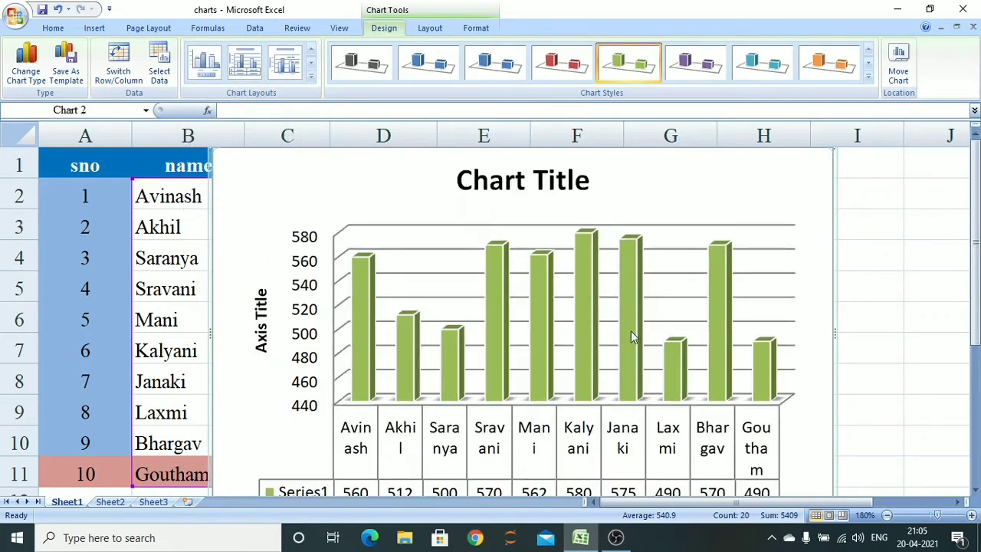
{"action": "left_click", "coordinate": [887, 515]}
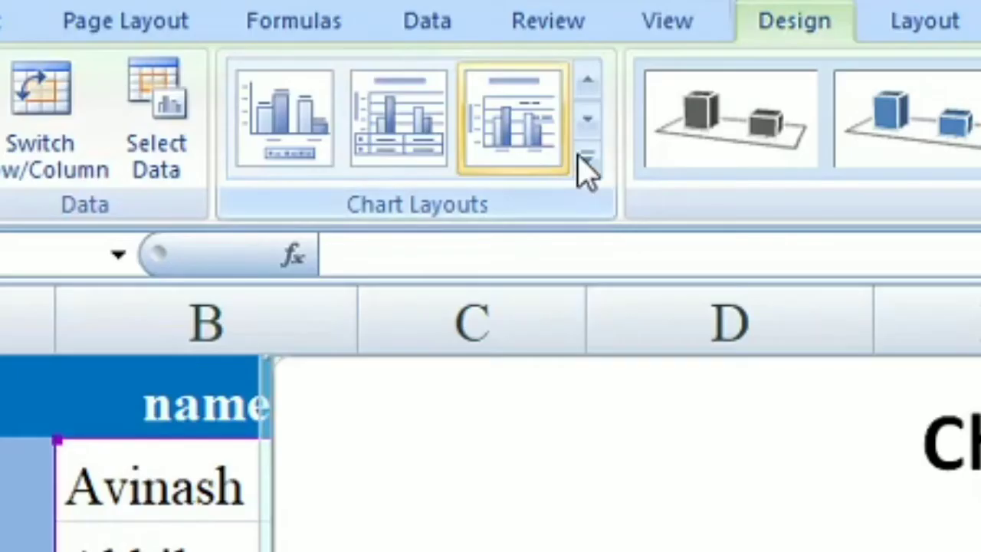
{"action": "left_click", "coordinate": [310, 76]}
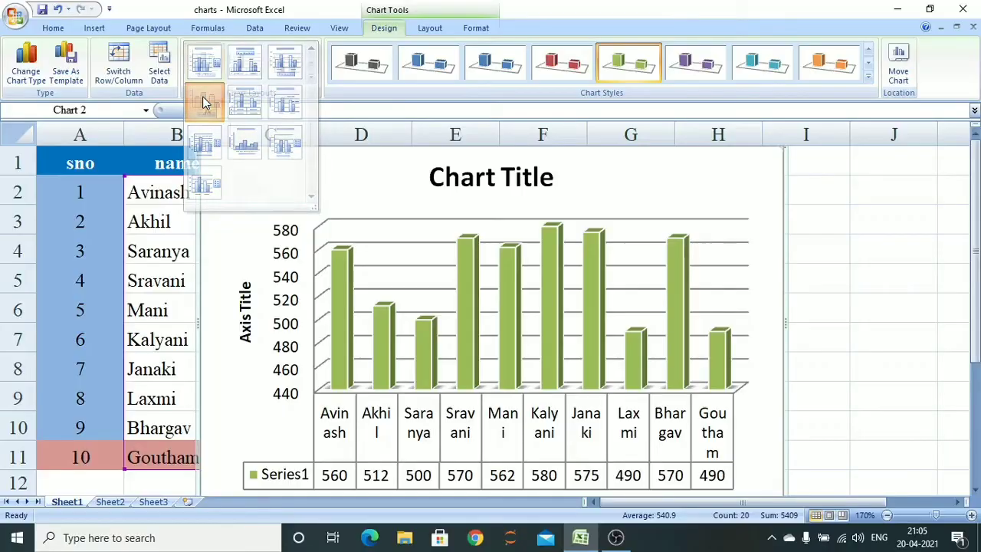
{"action": "left_click", "coordinate": [204, 98]}
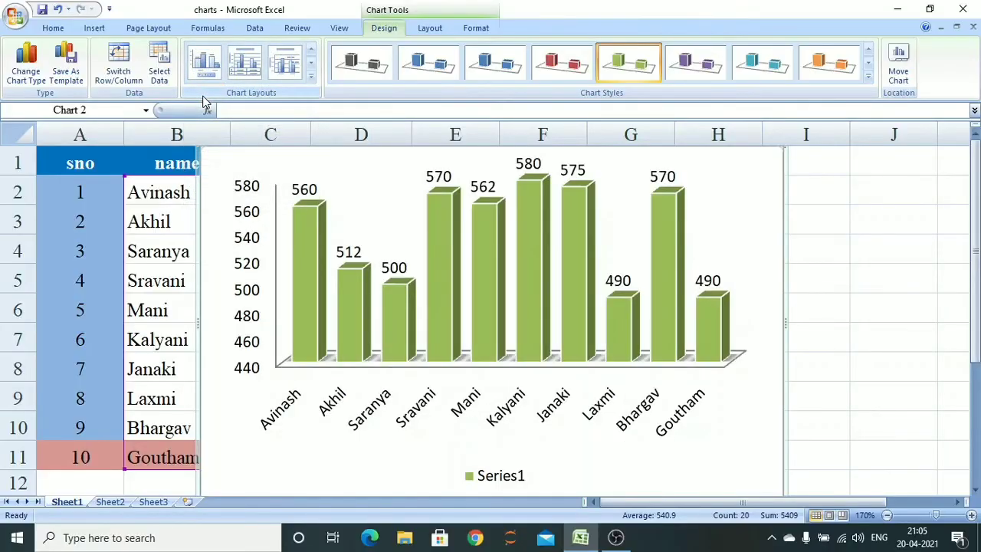
{"action": "left_click", "coordinate": [244, 63]}
{"action": "left_click", "coordinate": [286, 67]}
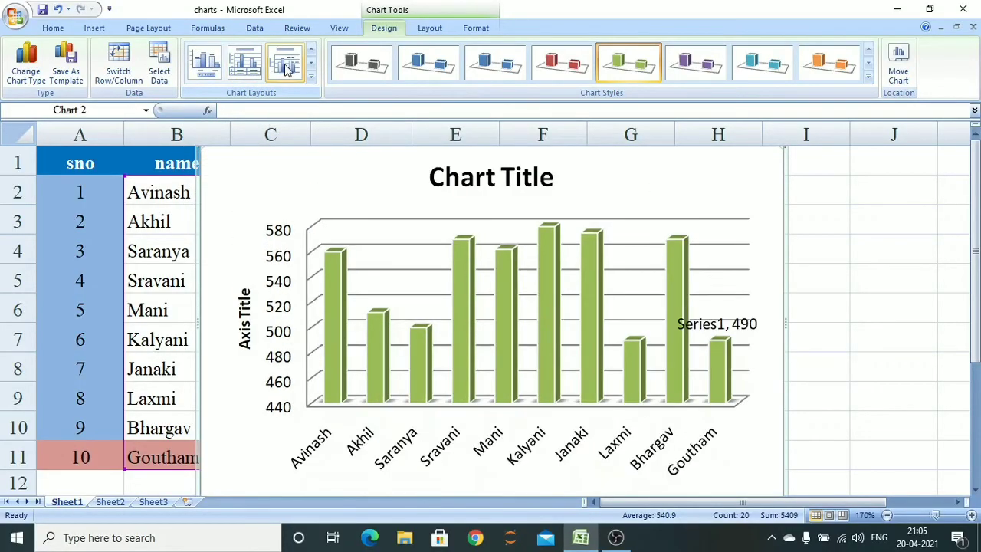
{"action": "left_click", "coordinate": [312, 76]}
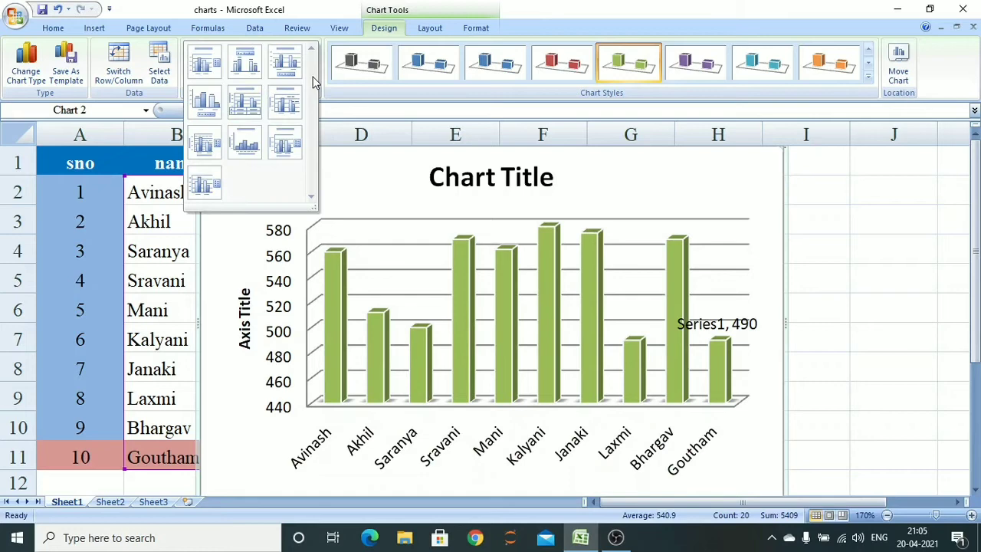
Compare more layouts, then settle on Layout 5 with title, axis title and data table
{"action": "left_click", "coordinate": [278, 145]}
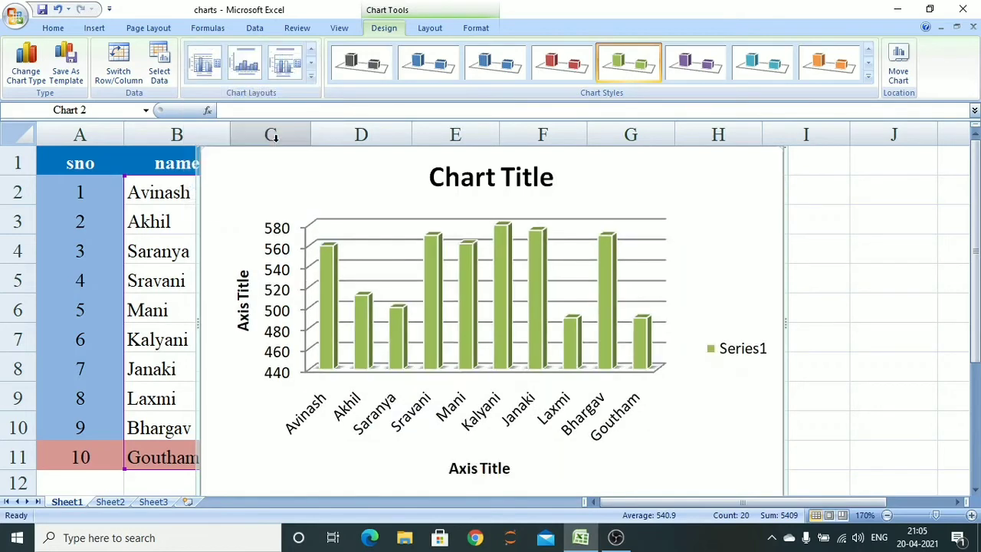
{"action": "left_click", "coordinate": [313, 81]}
{"action": "left_click", "coordinate": [204, 140]}
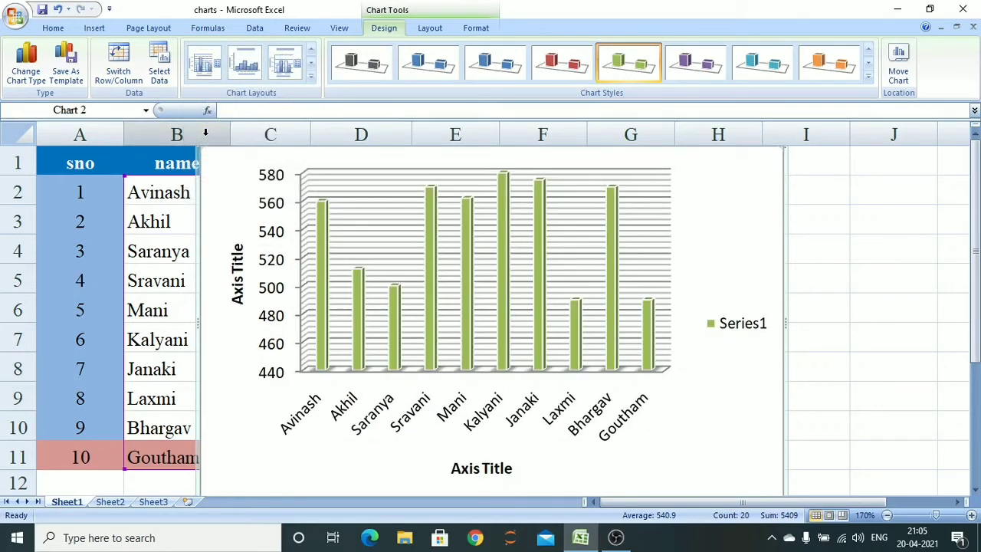
{"action": "left_click", "coordinate": [312, 82]}
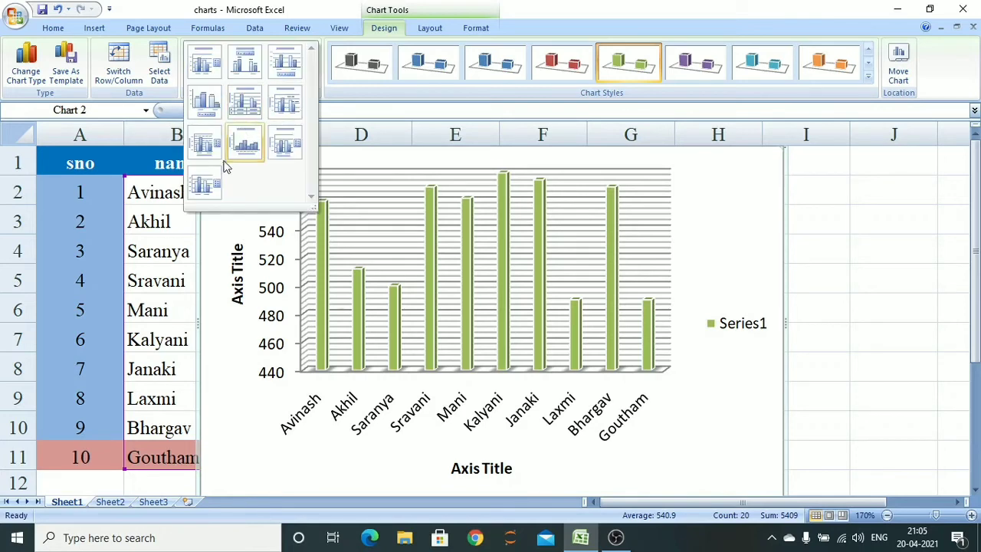
{"action": "left_click", "coordinate": [215, 185]}
{"action": "left_click", "coordinate": [311, 79]}
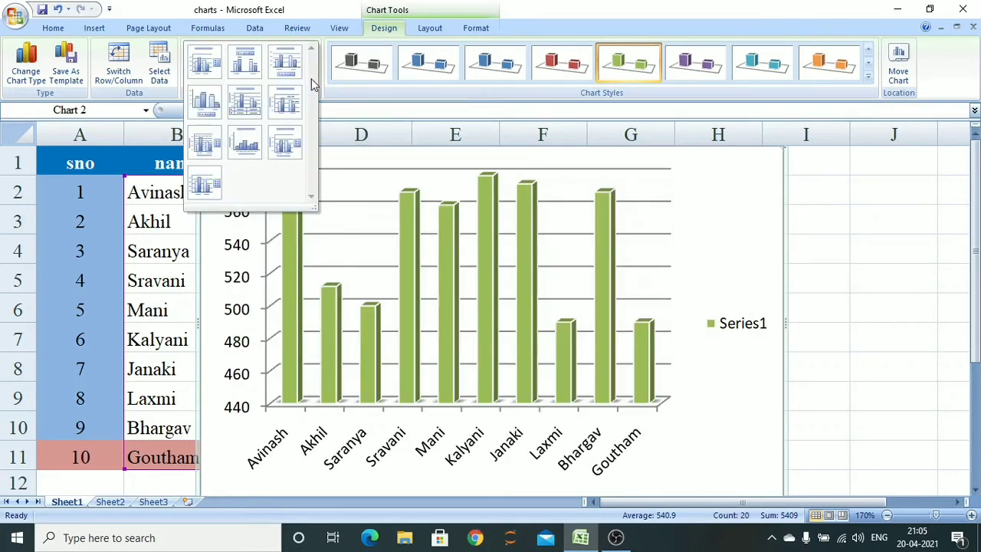
{"action": "left_click", "coordinate": [245, 102]}
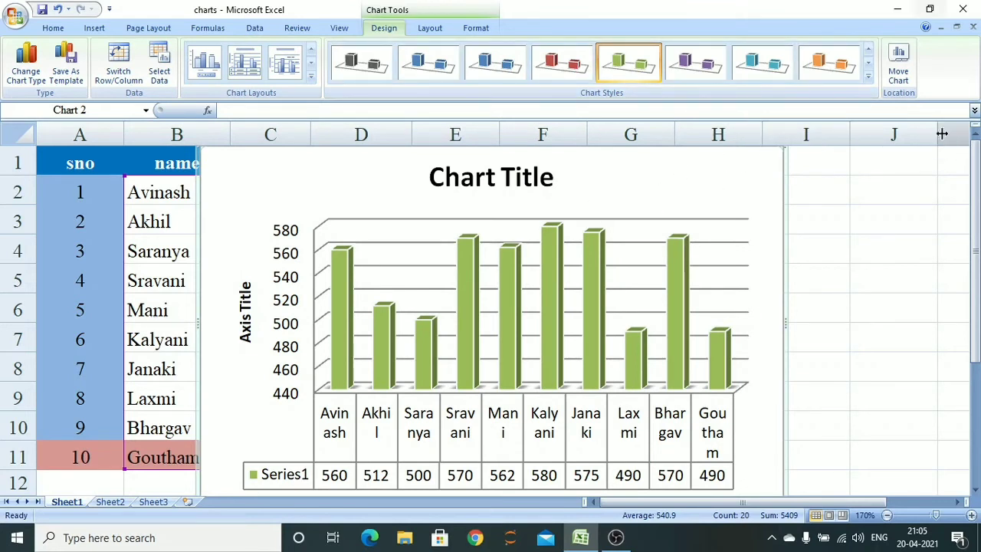
Move the chart to a new chart sheet named Chart1, then return to Sheet1
{"action": "left_click", "coordinate": [906, 75]}
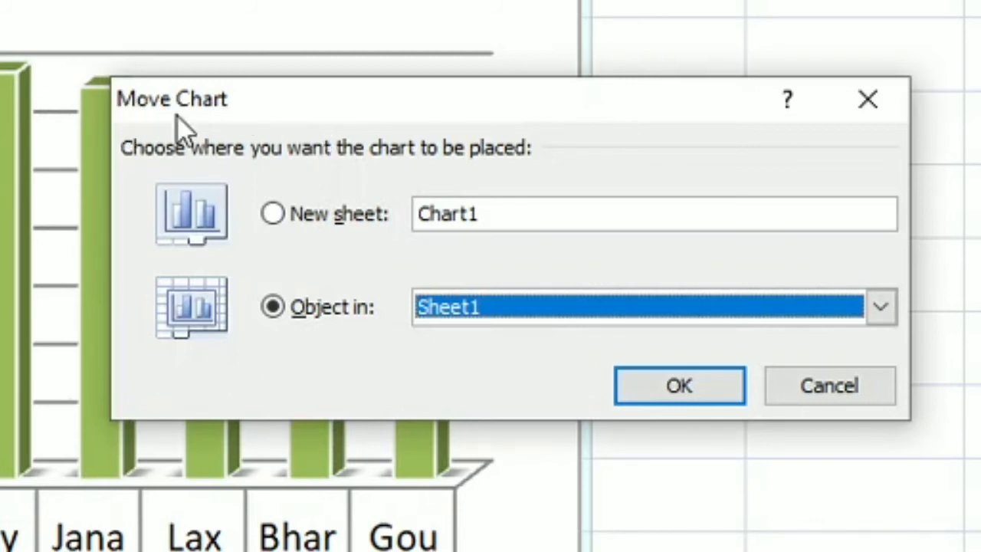
{"action": "left_click", "coordinate": [274, 214]}
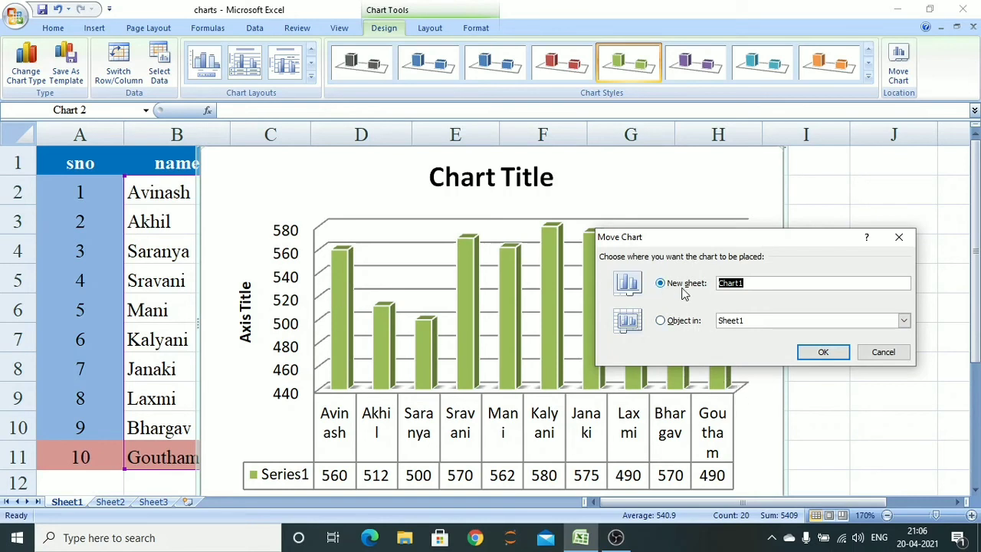
{"action": "left_click", "coordinate": [819, 353]}
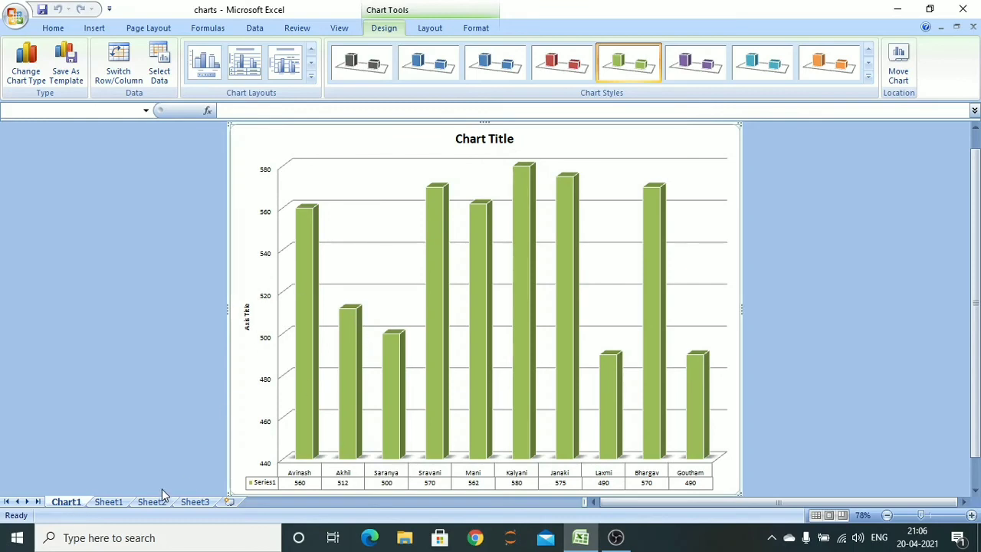
{"action": "left_click", "coordinate": [120, 504]}
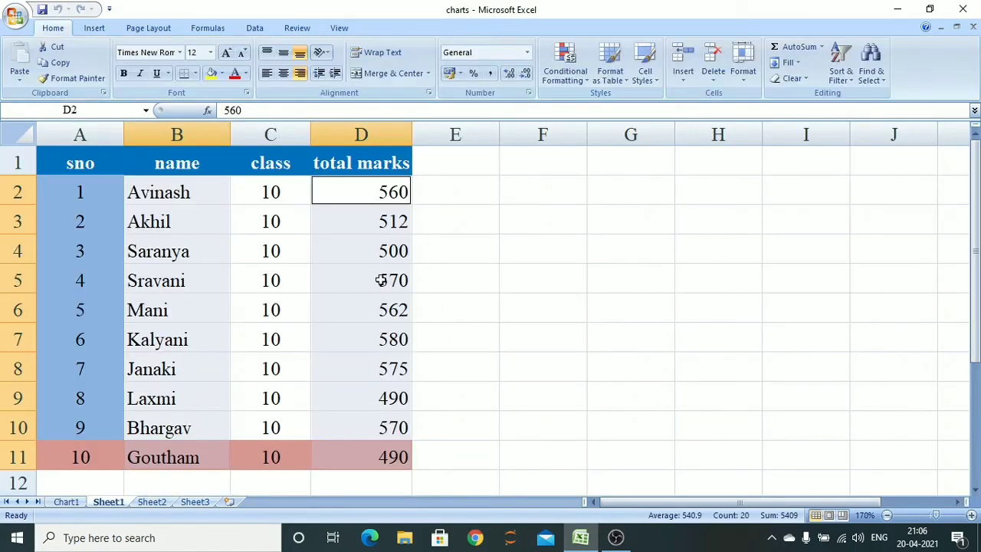
Add a 2-D Clustered Column chart of the names and total marks to Sheet1
{"action": "left_click", "coordinate": [67, 503]}
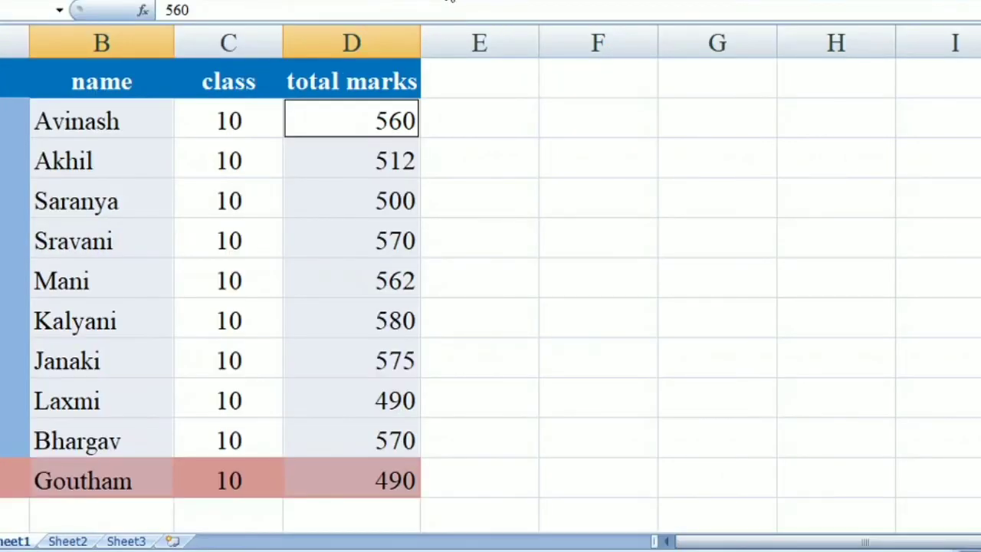
{"action": "left_click", "coordinate": [451, 1]}
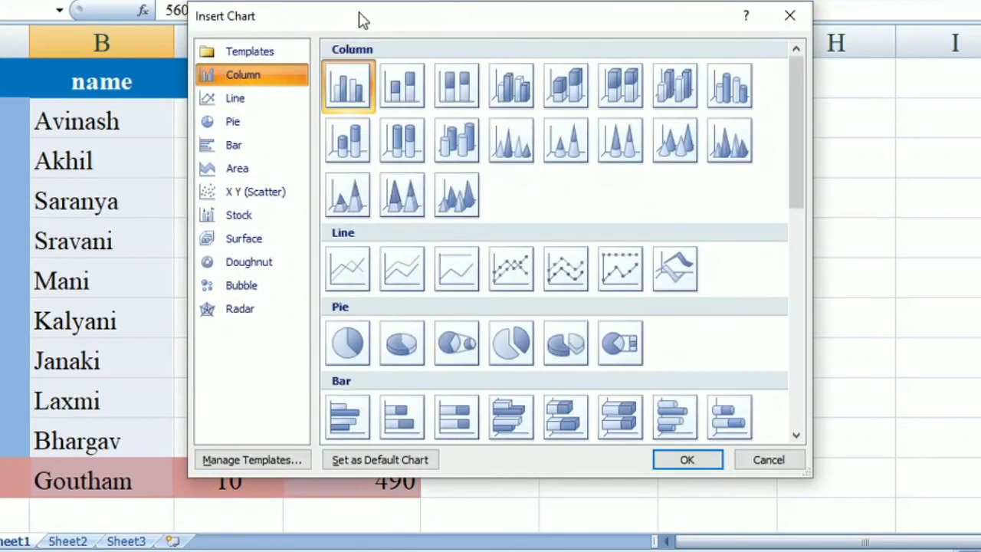
{"action": "left_click_drag", "start_coordinate": [361, 20], "coordinate": [344, 49]}
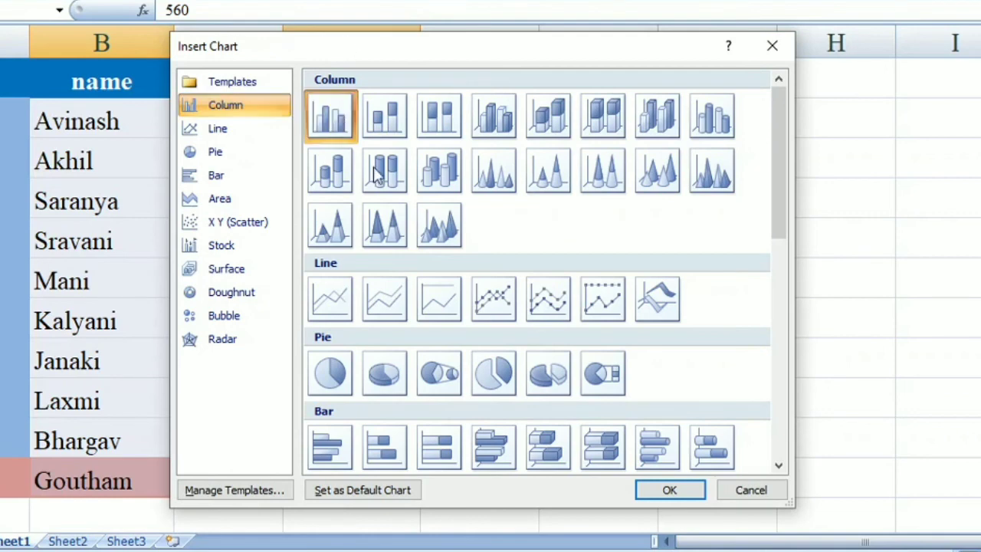
{"action": "left_click", "coordinate": [667, 491]}
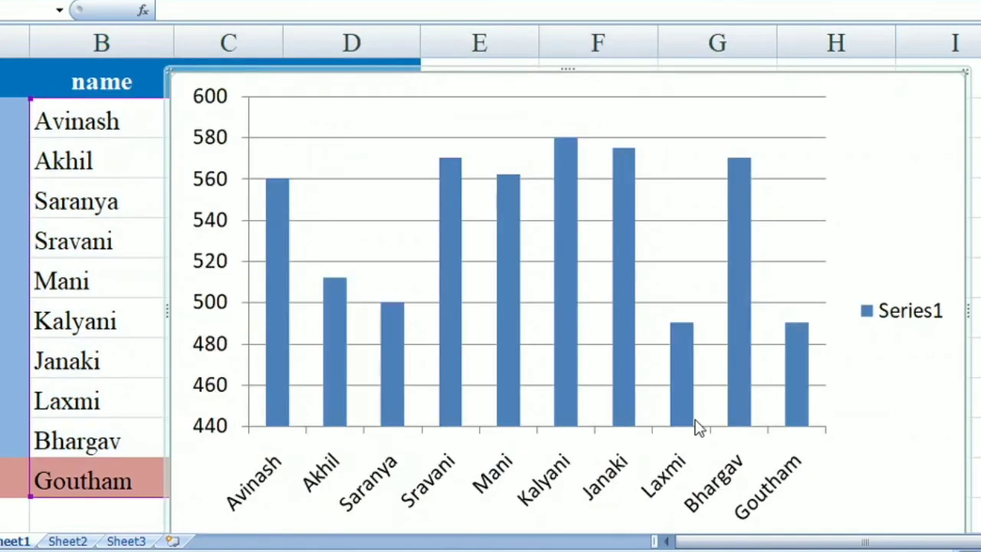
{"action": "mouse_move", "coordinate": [696, 422]}
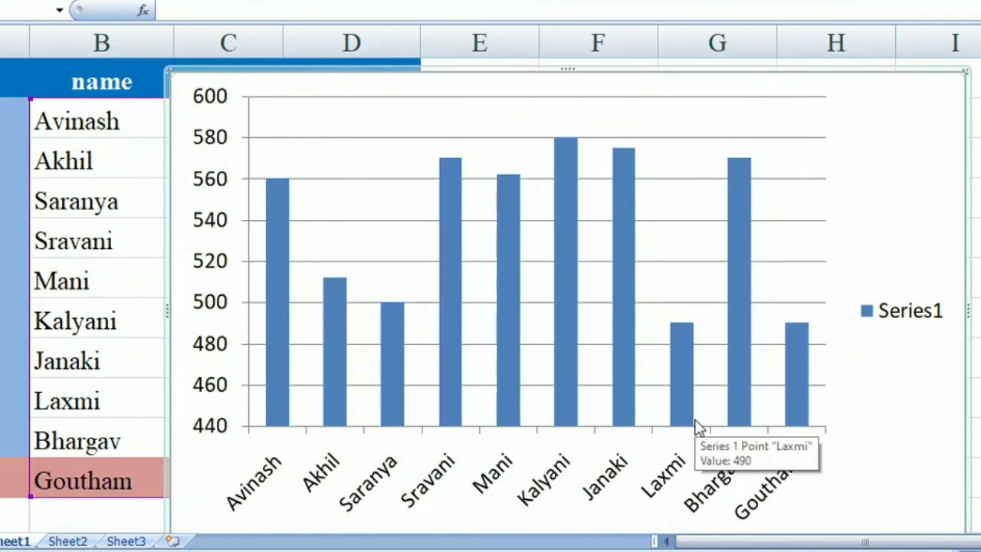